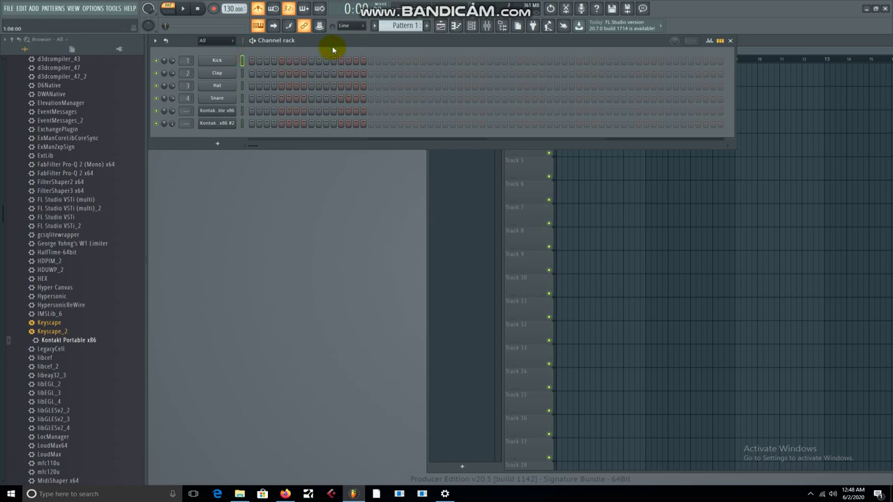
Switch to Firefox and search Google for "YAMAHA PSRS900"
{"action": "left_click", "coordinate": [286, 493]}
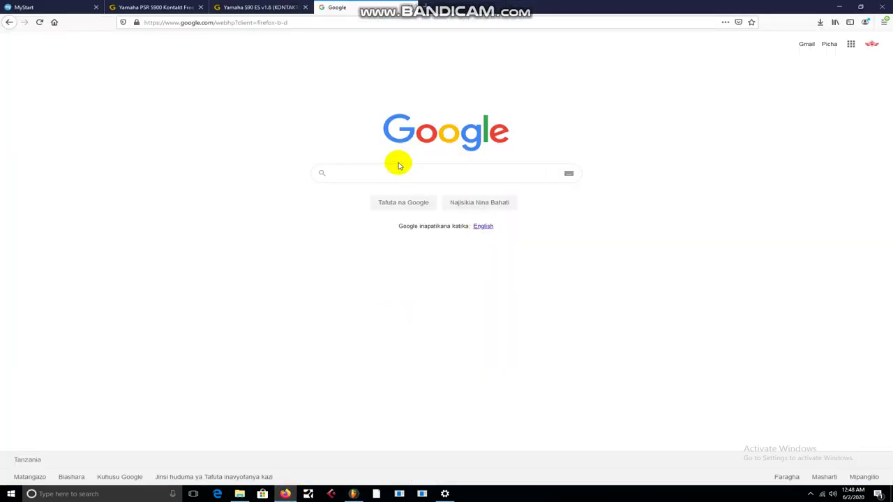
{"action": "left_click", "coordinate": [346, 173]}
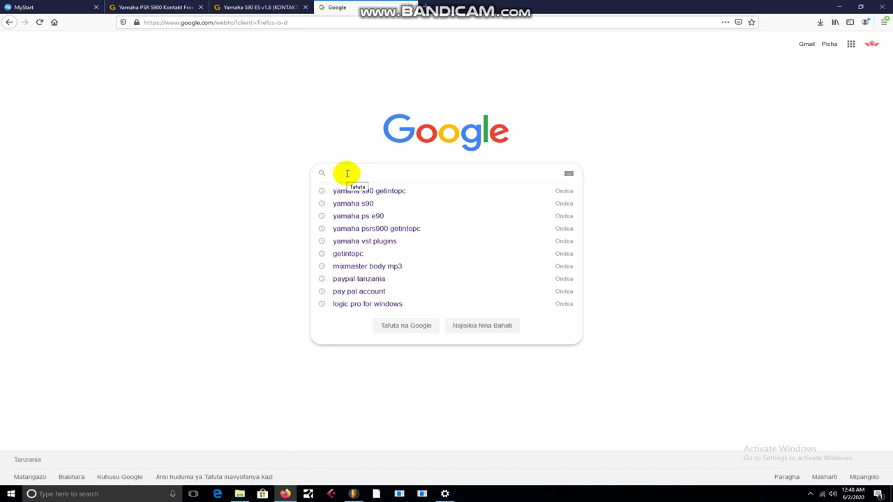
{"action": "type", "text": "YAMA"}
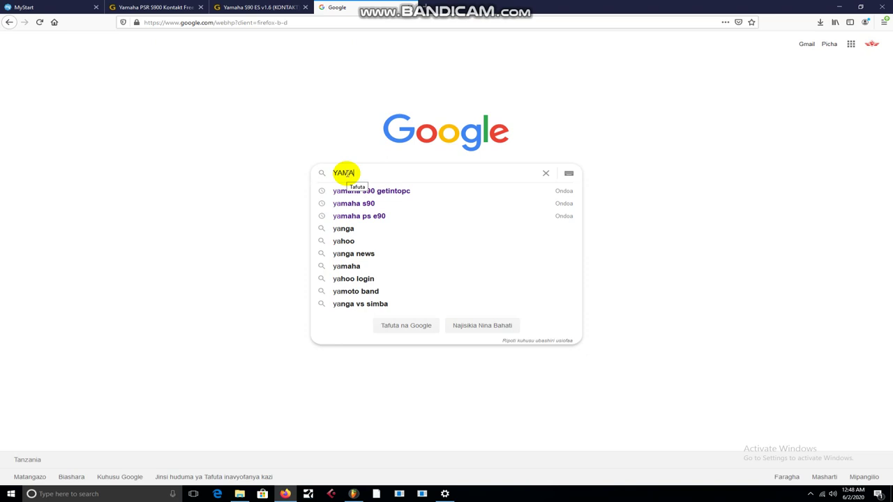
{"action": "type", "text": "HA "}
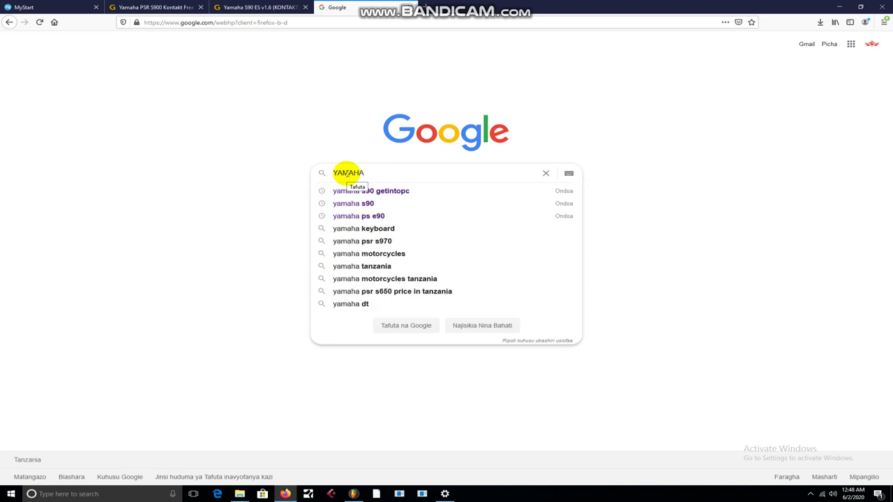
{"action": "type", "text": "P"}
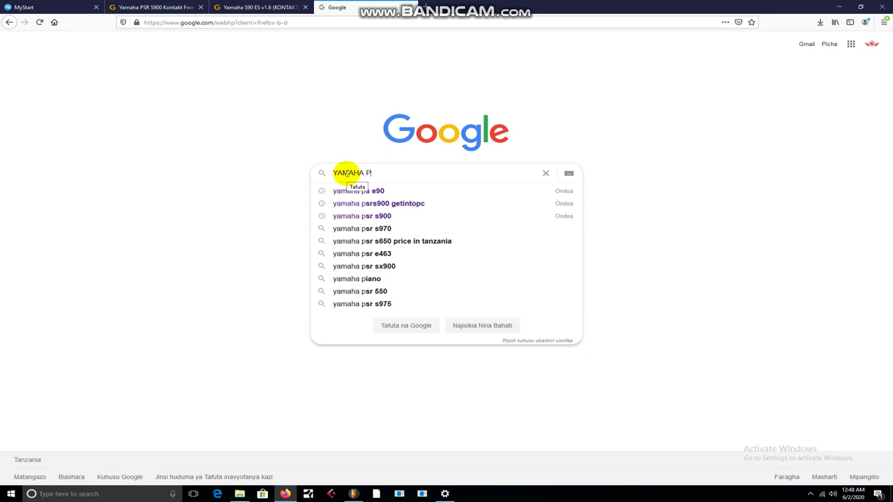
{"action": "type", "text": "SR"}
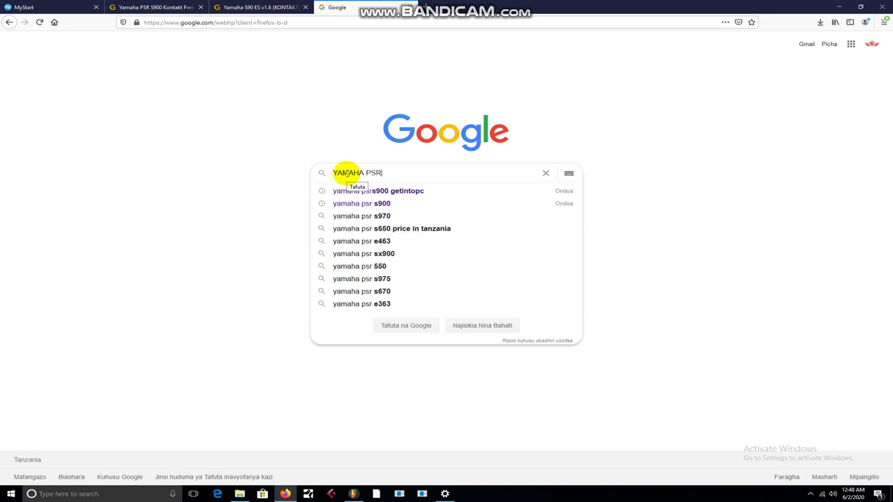
{"action": "type", "text": "S900"}
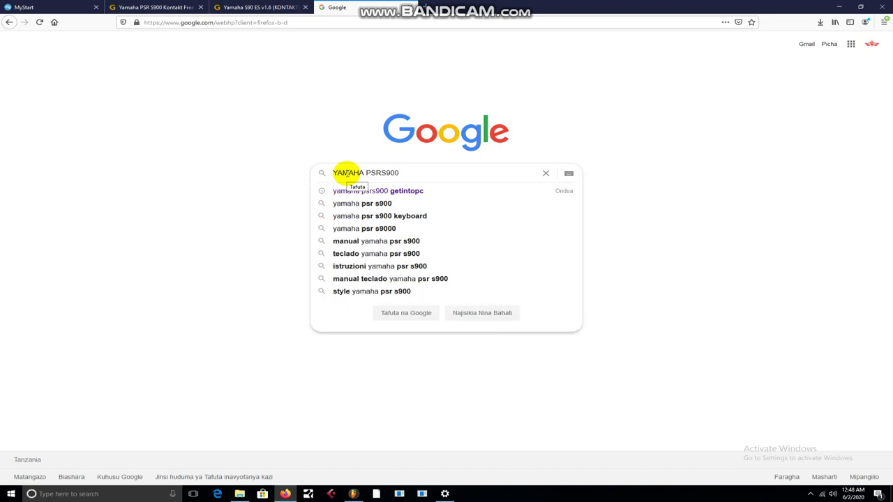
{"action": "key", "text": "Return"}
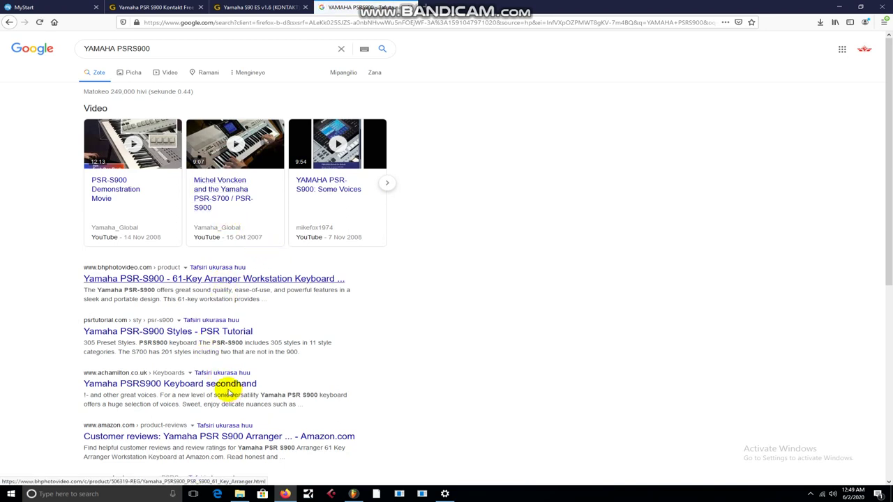
Refine the Google search to "YAMAHA PSRS900 GETINTOPC"
{"action": "left_click", "coordinate": [170, 73]}
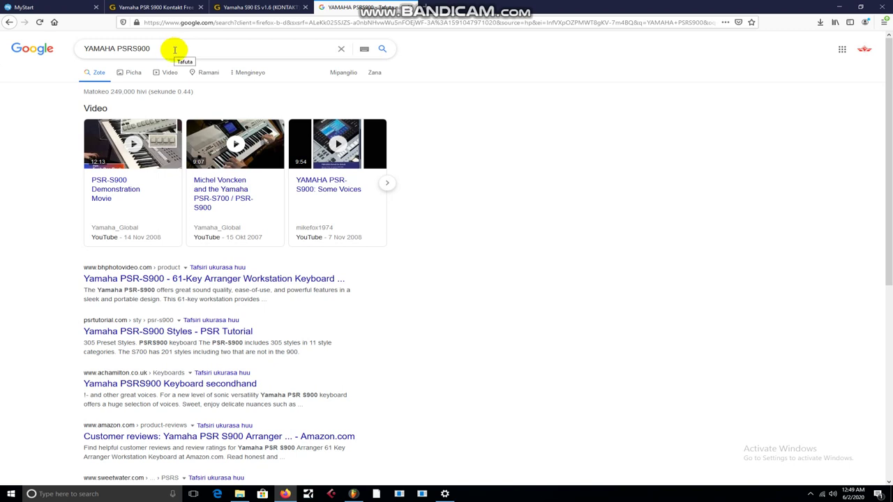
{"action": "left_click", "coordinate": [174, 49]}
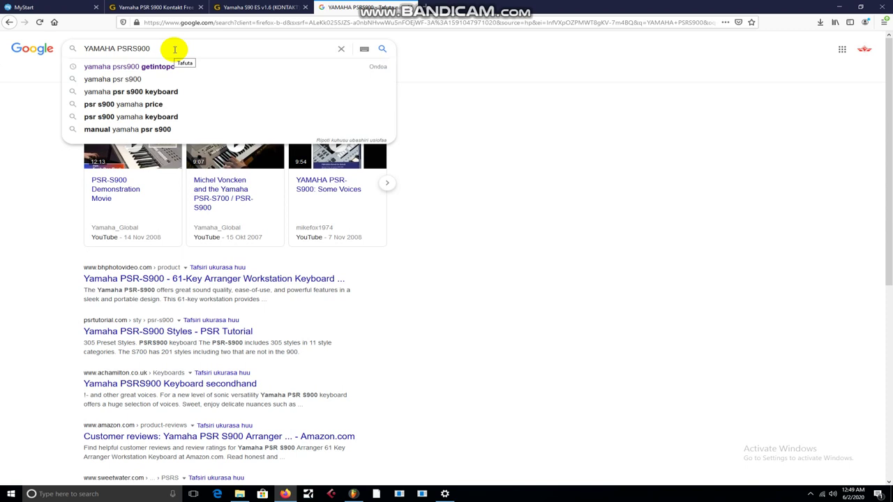
{"action": "type", "text": "GETINT"}
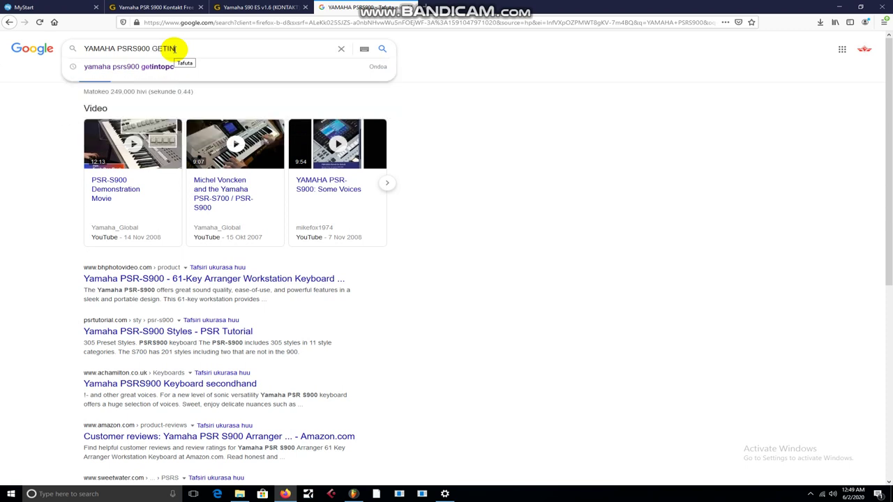
{"action": "type", "text": "OPC"}
{"action": "key", "text": "Return"}
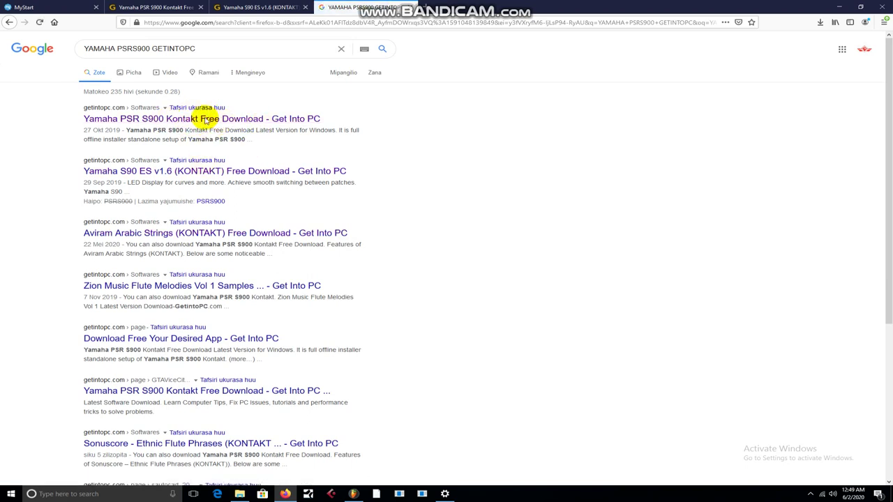
Open the Get Into PC page for Yamaha PSR S900 Kontakt and go to its full setup download link
{"action": "left_click", "coordinate": [144, 125]}
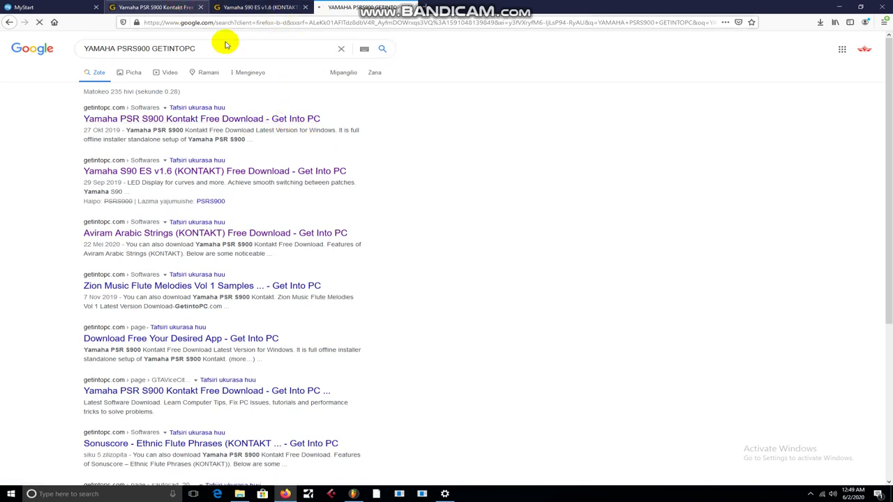
{"action": "left_click", "coordinate": [192, 9]}
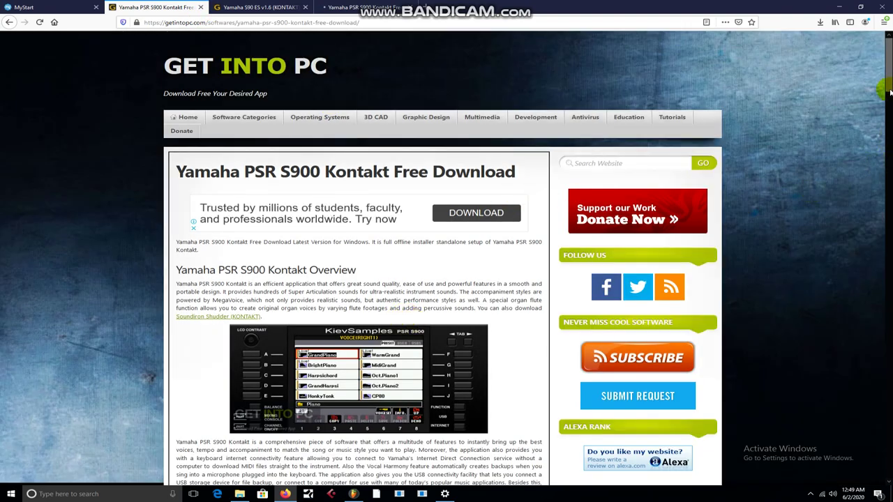
{"action": "scroll", "coordinate": [882, 95], "scroll_direction": "down", "scroll_amount": 3}
{"action": "scroll", "coordinate": [882, 96], "scroll_direction": "down", "scroll_amount": 15}
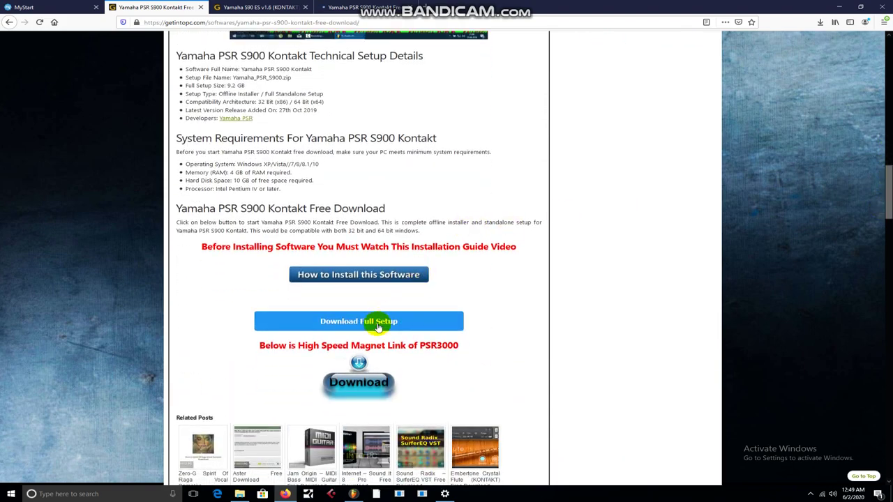
{"action": "left_click", "coordinate": [363, 321]}
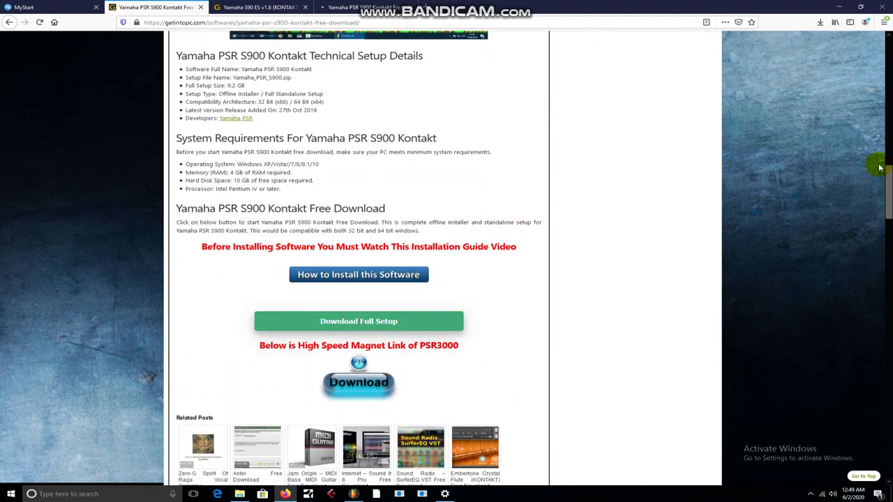
Return to the beginning of the PSR S900 page and highlight the "Yamaha PSR S900 Kontakt Overview" heading
{"action": "scroll", "coordinate": [876, 168], "scroll_direction": "up", "scroll_amount": 10}
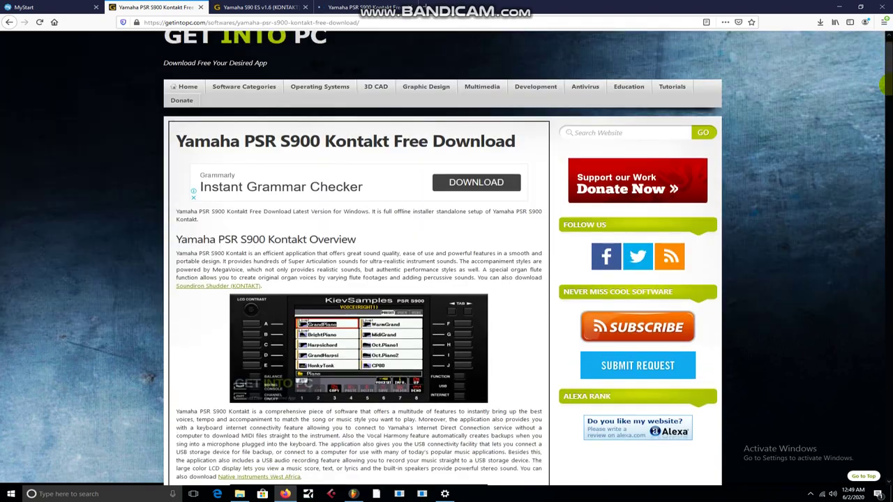
{"action": "scroll", "coordinate": [446, 258], "scroll_direction": "down", "scroll_amount": 3}
{"action": "scroll", "coordinate": [446, 258], "scroll_direction": "up", "scroll_amount": 3}
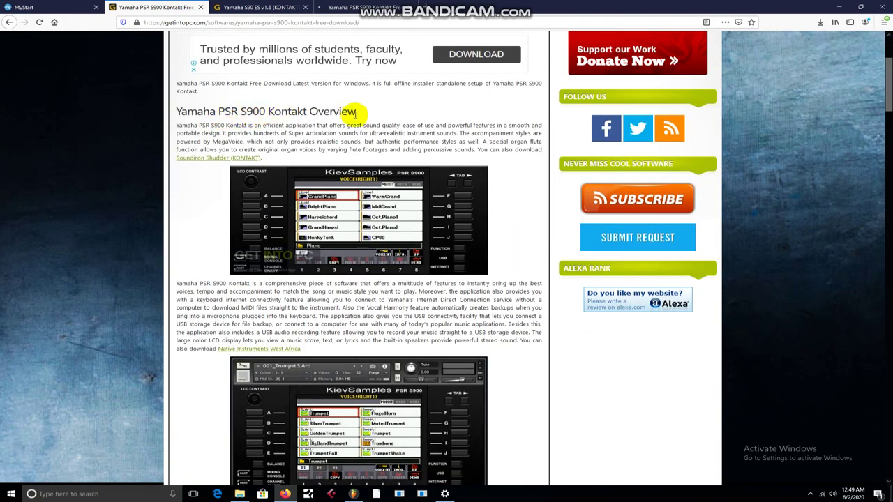
{"action": "left_click_drag", "start_coordinate": [358, 112], "coordinate": [180, 112]}
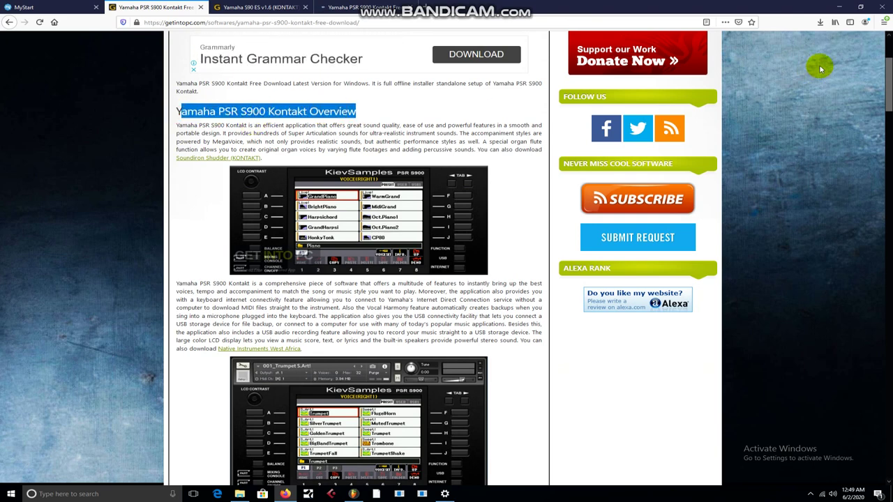
Look through the Yamaha S90 ES v1.6 (KONTAKT) download page, then return to the PSR S900 page
{"action": "left_click", "coordinate": [278, 8]}
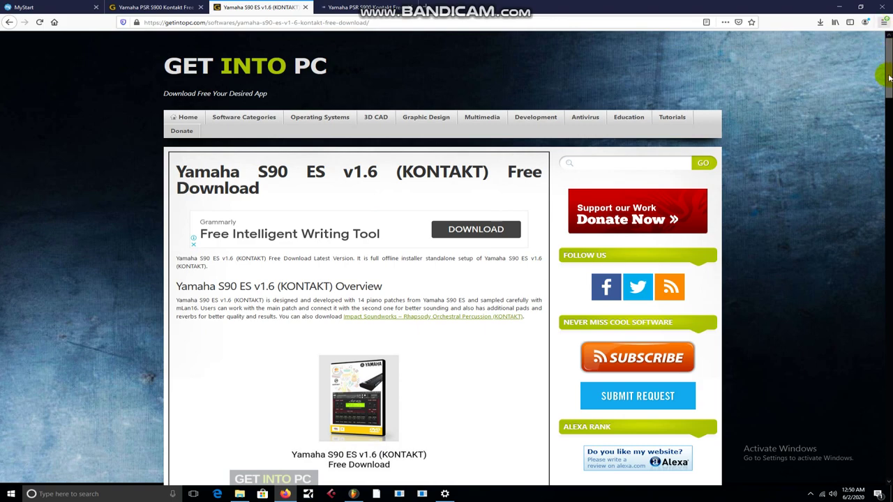
{"action": "left_click_drag", "start_coordinate": [884, 62], "coordinate": [884, 190]}
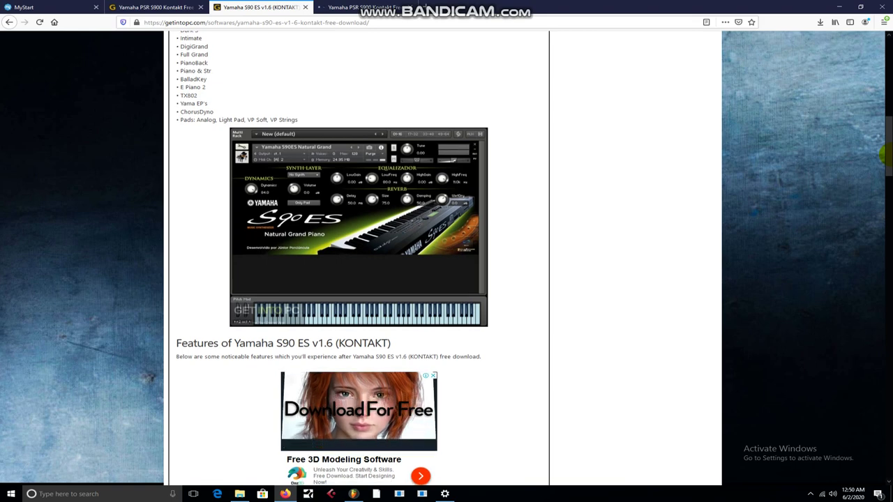
{"action": "left_click_drag", "start_coordinate": [883, 155], "coordinate": [883, 153]}
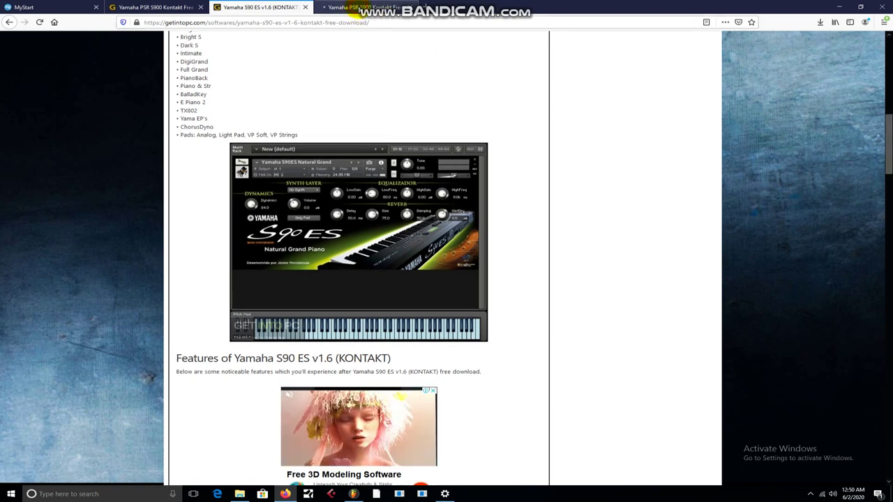
{"action": "left_click", "coordinate": [356, 9]}
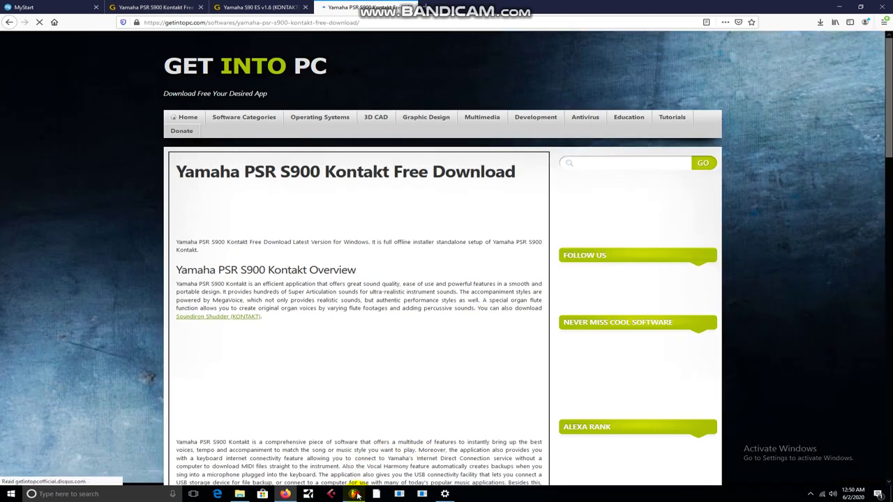
Switch to FL Studio, open the first Kontakt Portable channel and remove the 001_SparkleStack instrument from its rack
{"action": "left_click", "coordinate": [354, 494]}
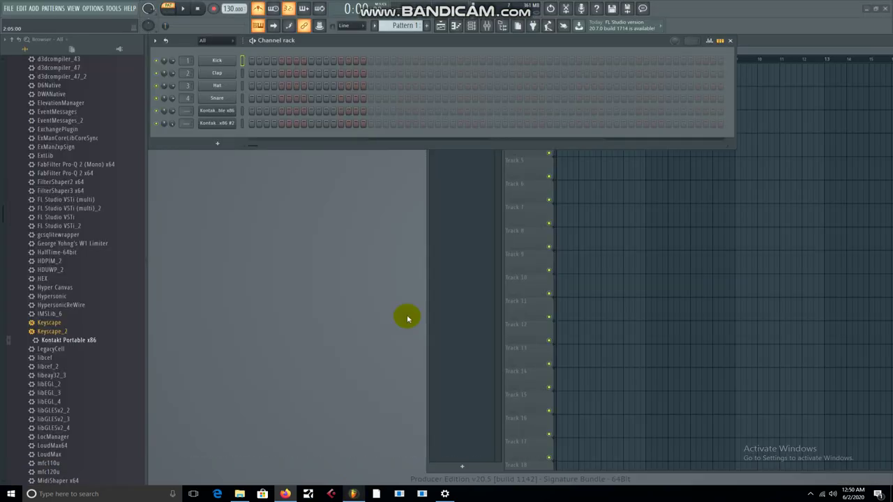
{"action": "left_click", "coordinate": [225, 113]}
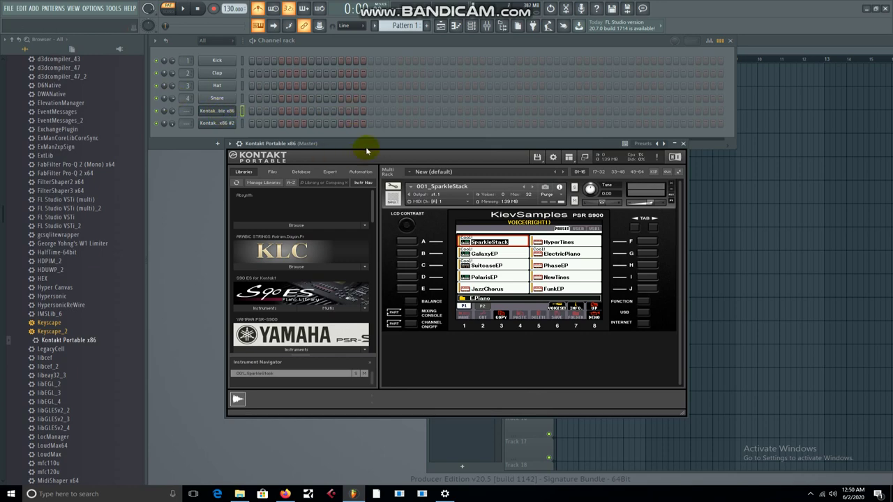
{"action": "left_click_drag", "start_coordinate": [366, 143], "coordinate": [322, 85]}
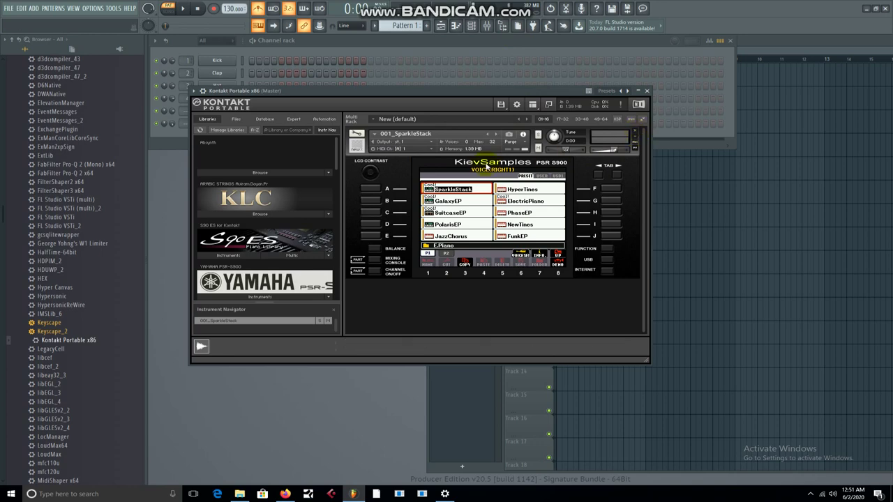
{"action": "left_click", "coordinate": [635, 133]}
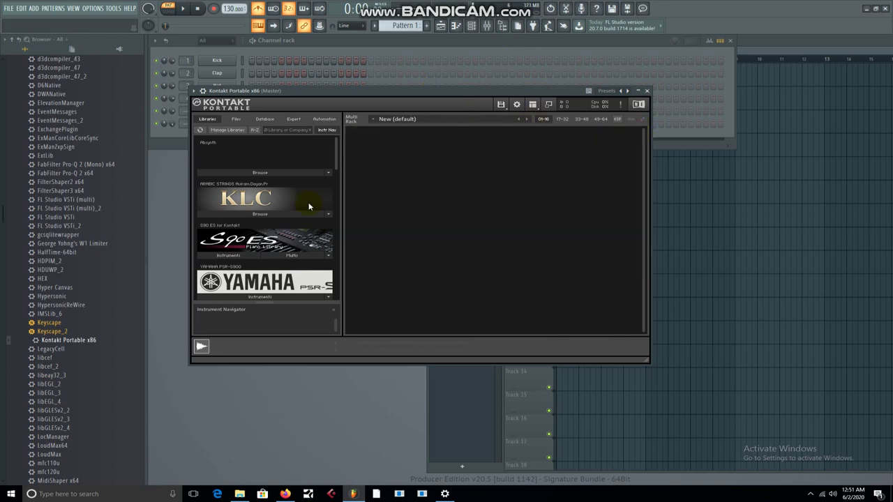
Load 001_Flute Sweet!.nki from the 006_Flute & Woodwind folder of the YAMAHA PSR-S900 library into Kontakt
{"action": "left_click", "coordinate": [259, 297]}
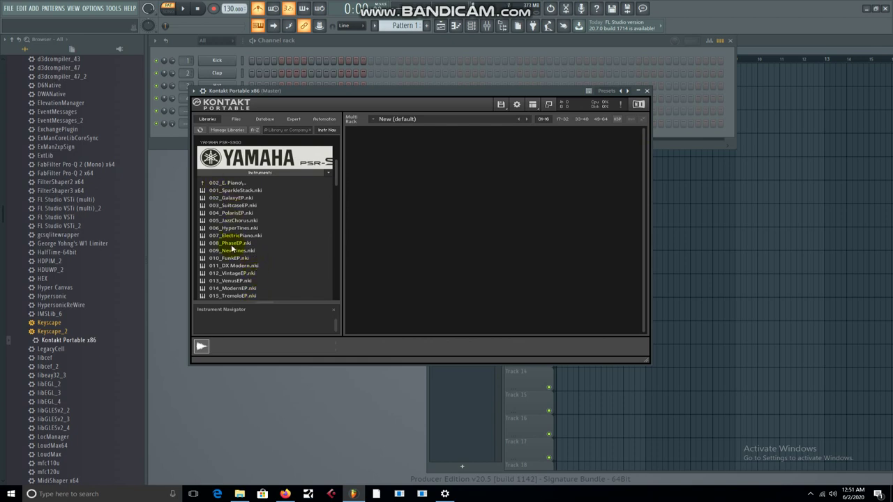
{"action": "left_click", "coordinate": [224, 184]}
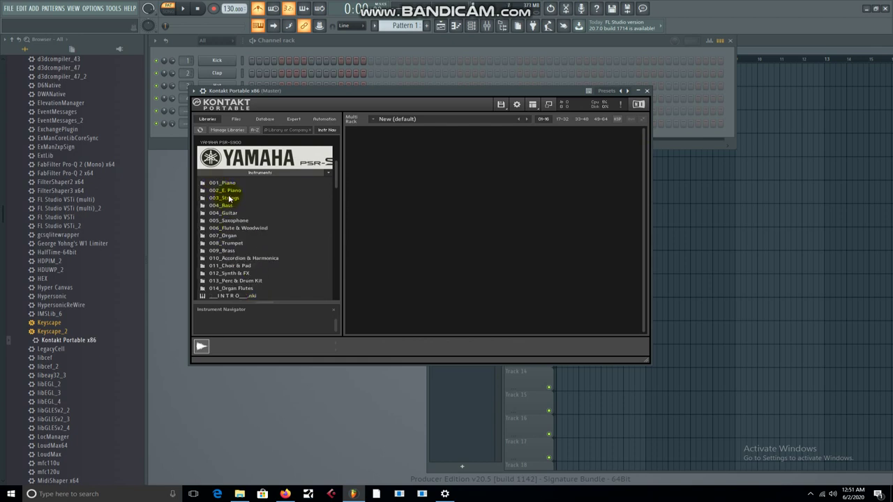
{"action": "left_click", "coordinate": [243, 230]}
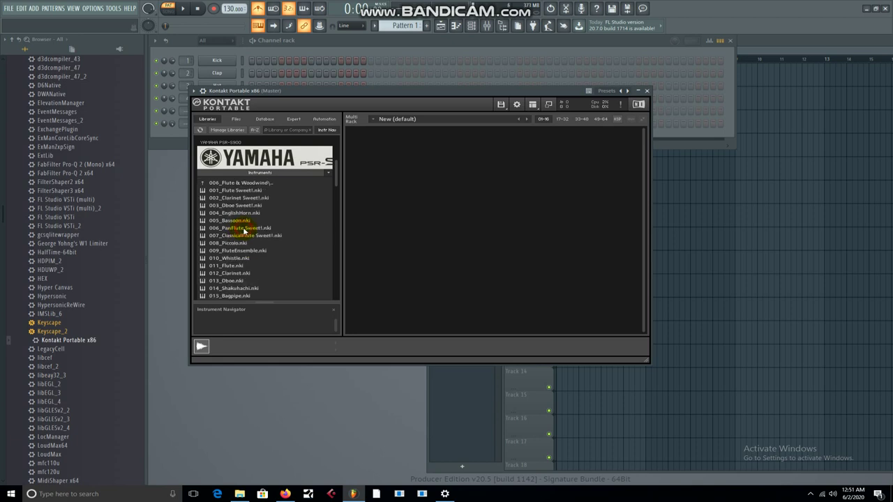
{"action": "left_click", "coordinate": [231, 192]}
{"action": "double_click", "coordinate": [231, 192]}
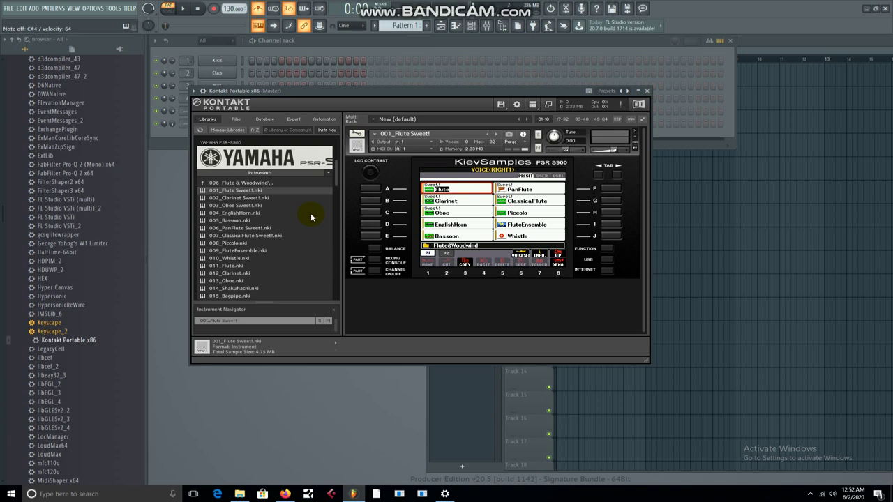
Replace the loaded flute with 002_SteelGuitar S.Art!.nki from the library's 004_Guitar folder
{"action": "double_click", "coordinate": [212, 183]}
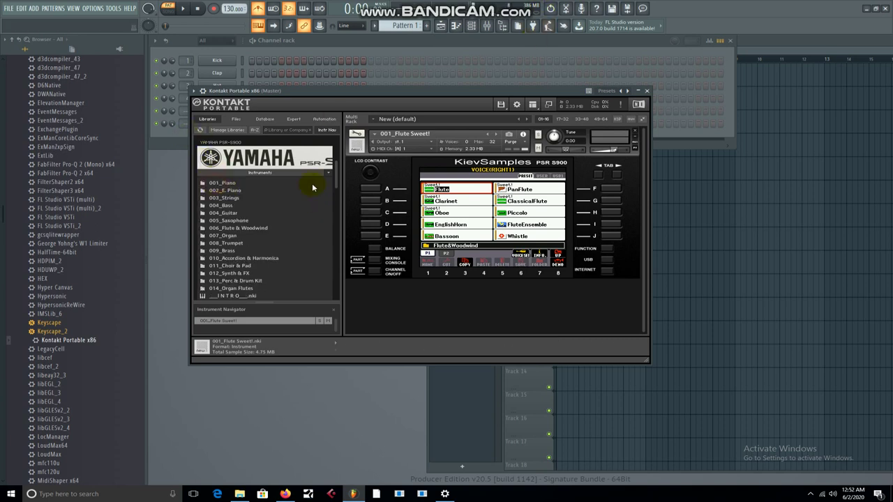
{"action": "left_click", "coordinate": [635, 132]}
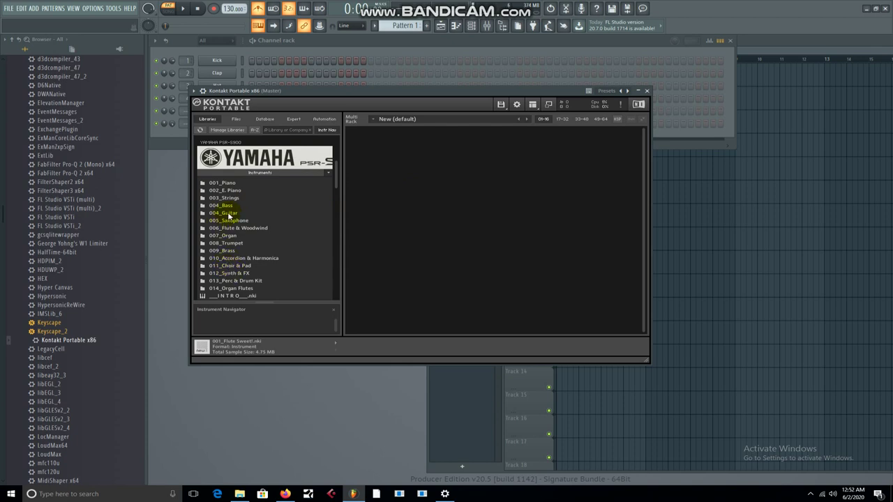
{"action": "left_click", "coordinate": [228, 213]}
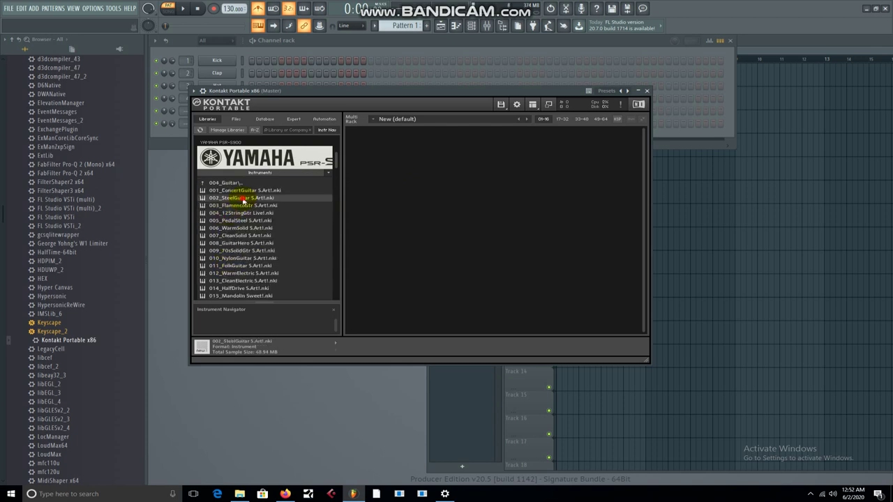
{"action": "double_click", "coordinate": [244, 199]}
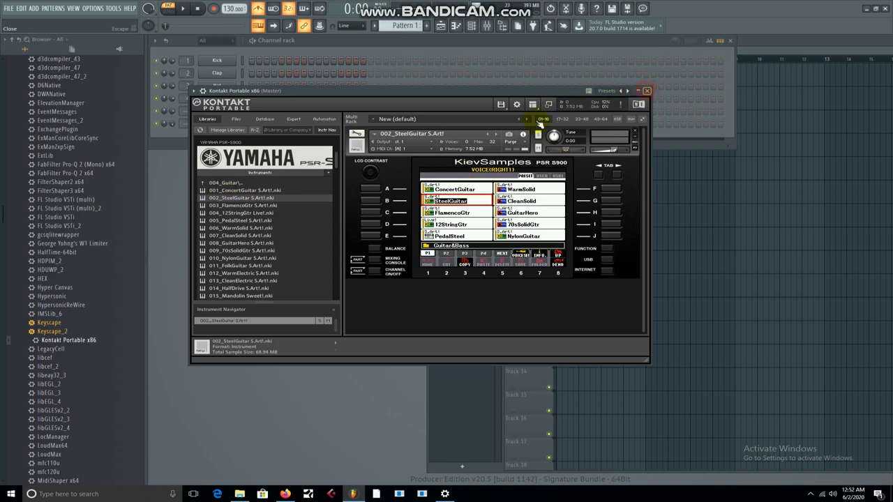
Open the second Kontakt Portable channel in place of the first, try the S90 ES voices R&B Soft and Elegant S, and close it
{"action": "key", "text": "Escape"}
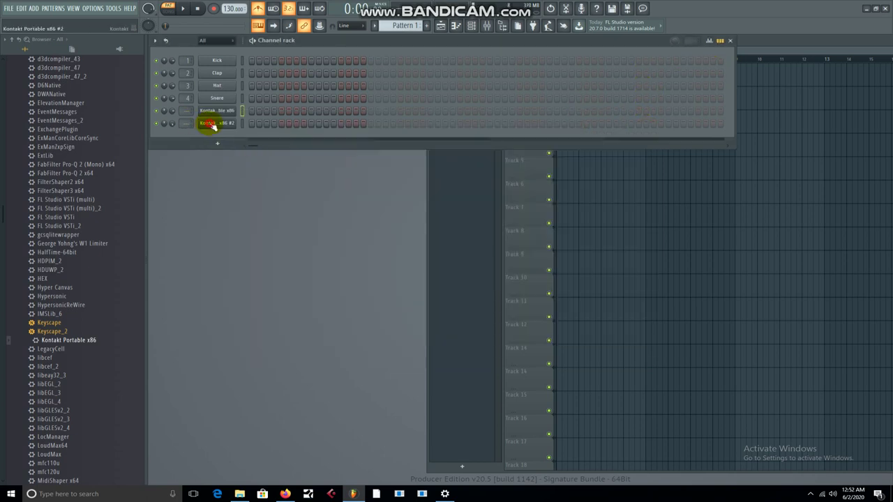
{"action": "left_click", "coordinate": [213, 125]}
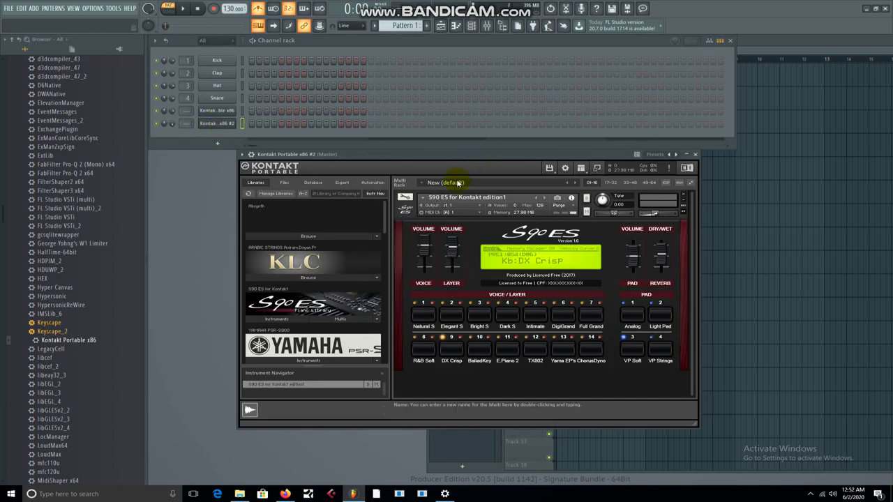
{"action": "left_click_drag", "start_coordinate": [448, 152], "coordinate": [388, 106]}
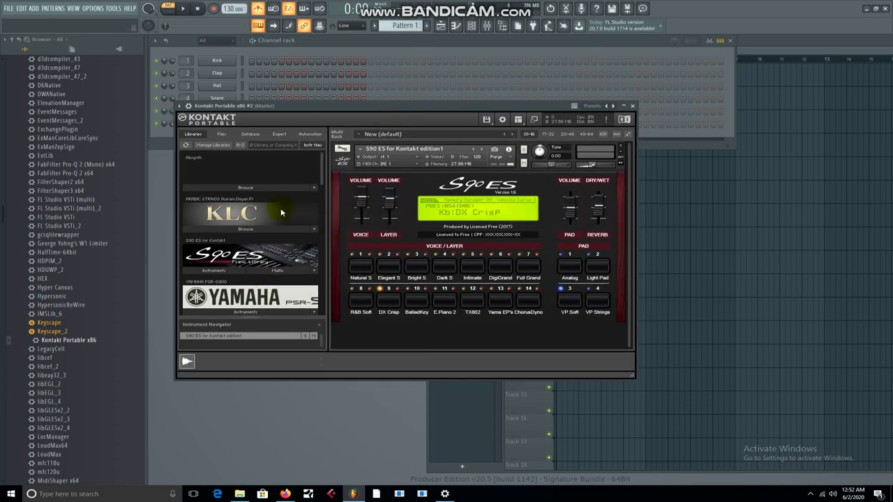
{"action": "left_click", "coordinate": [364, 306]}
{"action": "left_click", "coordinate": [388, 264]}
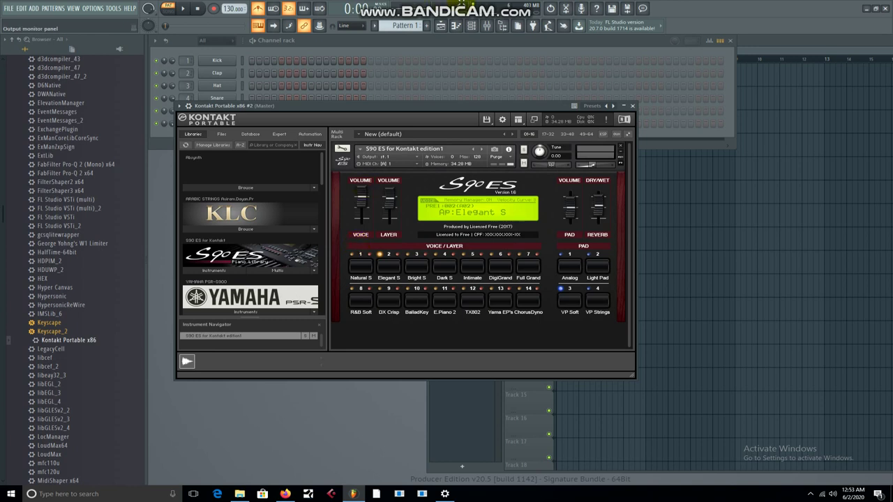
{"action": "left_click", "coordinate": [633, 106]}
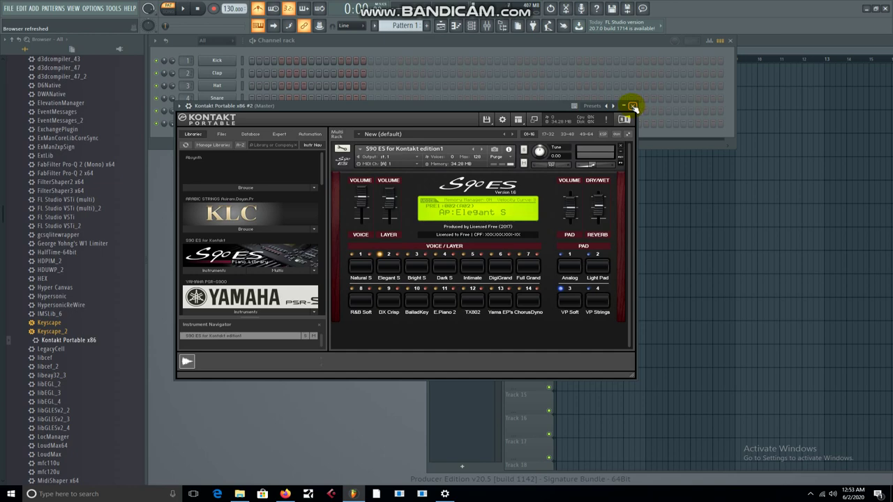
{"action": "left_click", "coordinate": [632, 106]}
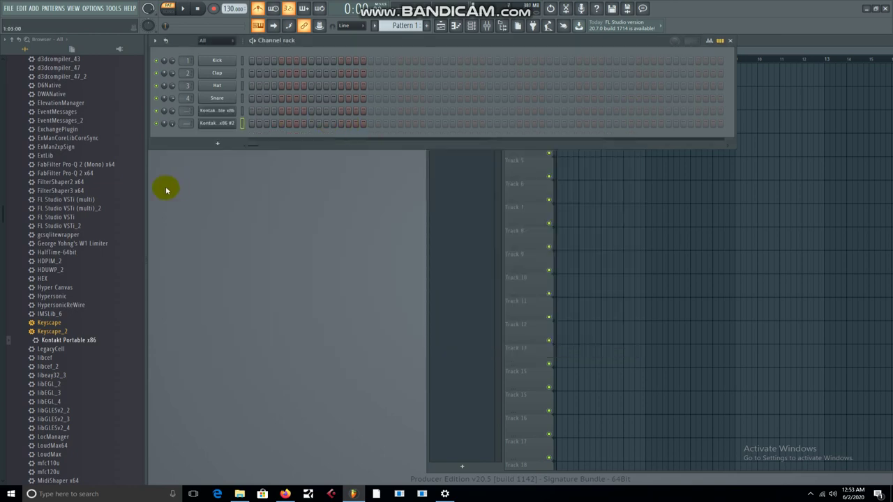
Add Absynth 5 from the installed VST generators to the channel rack
{"action": "left_click_drag", "start_coordinate": [3, 209], "coordinate": [2, 66]}
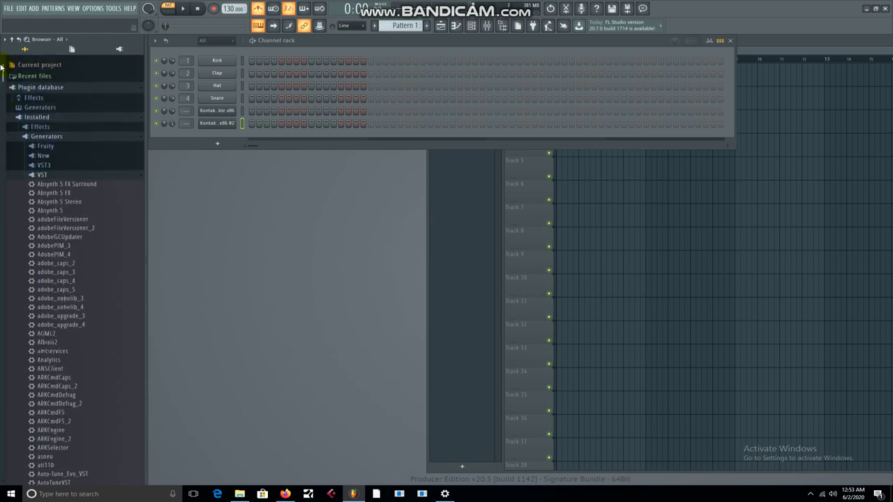
{"action": "left_click_drag", "start_coordinate": [46, 208], "coordinate": [176, 130]}
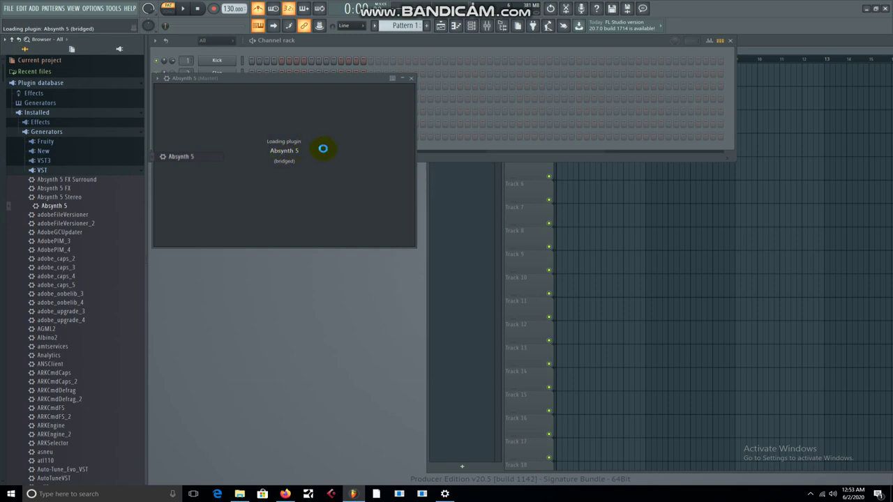
{"action": "left_click_drag", "start_coordinate": [283, 77], "coordinate": [350, 70]}
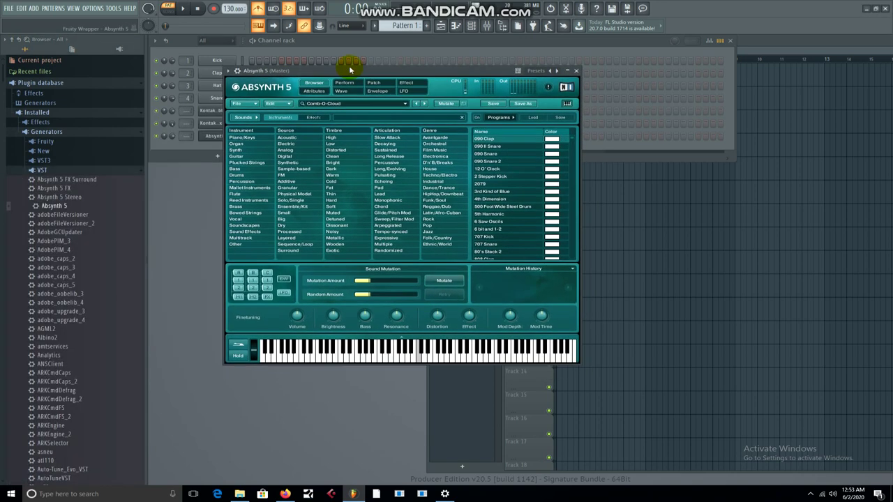
Filter the Absynth 5 sounds by Organ, load the Abstractions preset and close the plugin window
{"action": "left_click", "coordinate": [254, 144]}
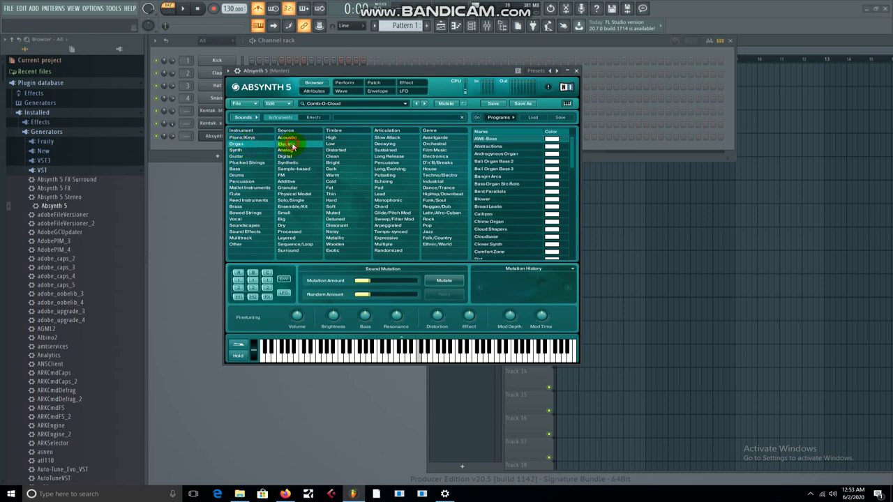
{"action": "left_click", "coordinate": [532, 147]}
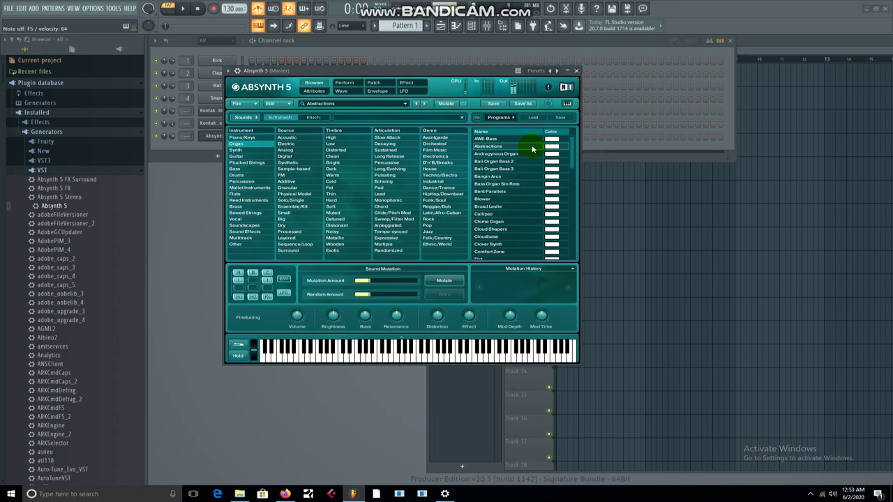
{"action": "left_click", "coordinate": [577, 71]}
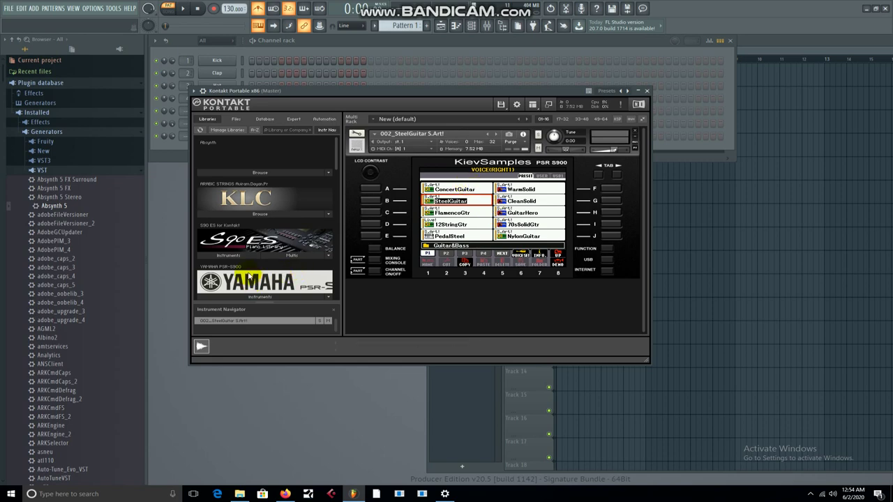
Show the top-level instrument folders of the YAMAHA PSR-S900 library in the first Kontakt channel, close Kontakt and collapse the plugin database
{"action": "left_click", "coordinate": [651, 93]}
{"action": "left_click", "coordinate": [325, 269]}
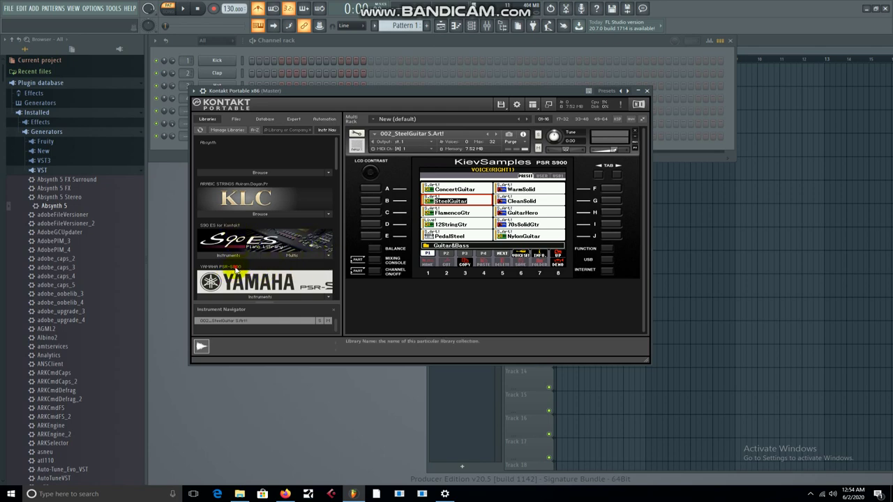
{"action": "left_click", "coordinate": [244, 298]}
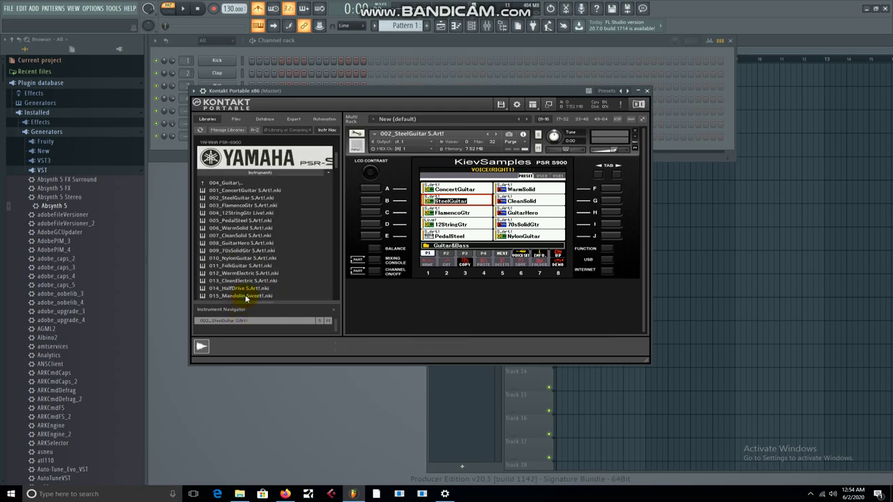
{"action": "left_click", "coordinate": [217, 185]}
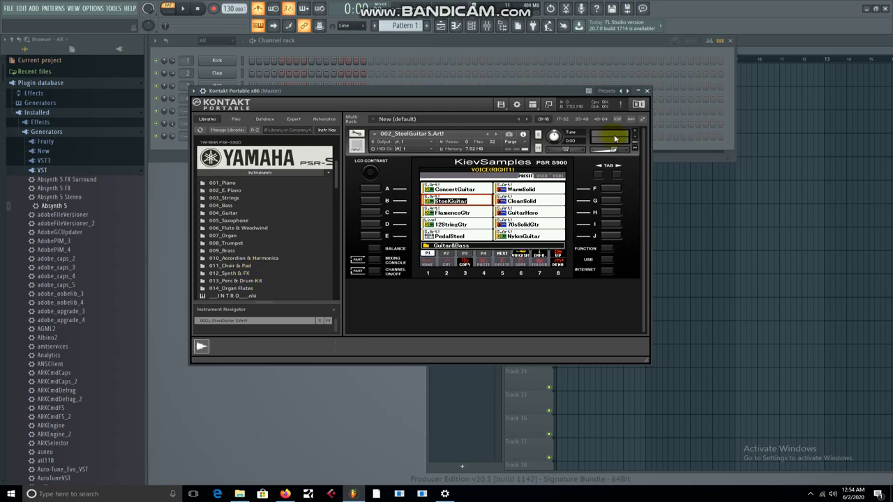
{"action": "left_click", "coordinate": [647, 91]}
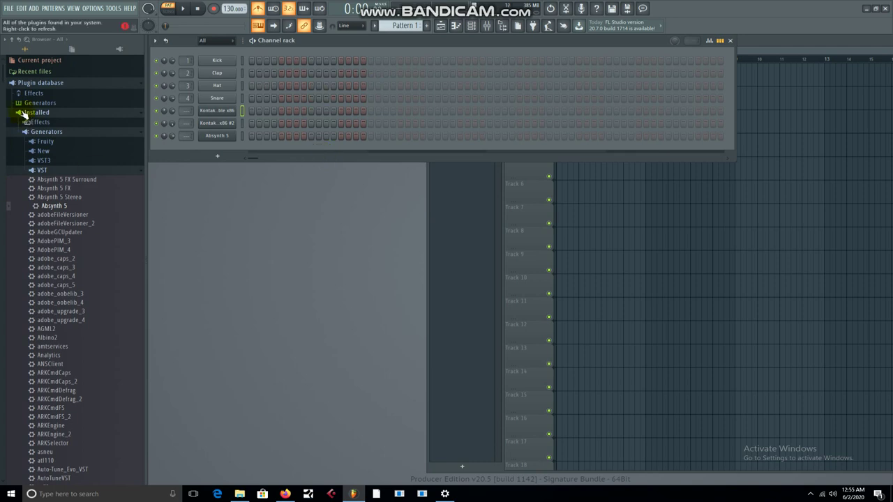
{"action": "left_click", "coordinate": [20, 83]}
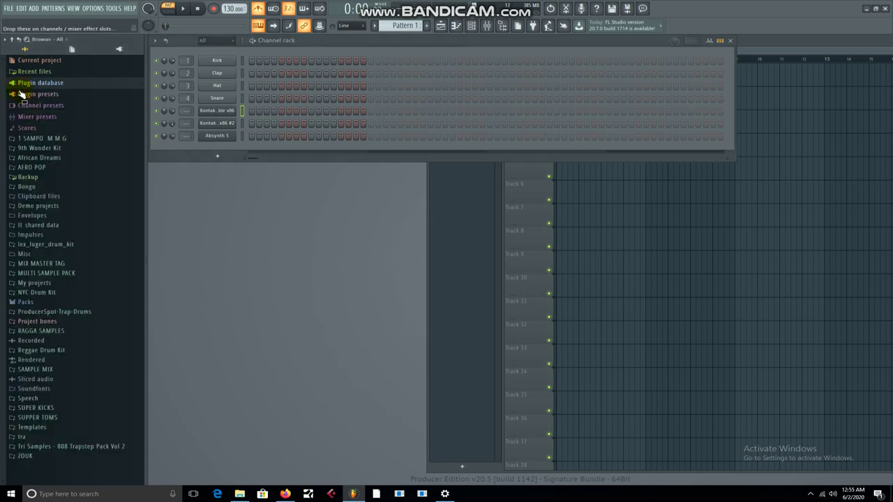